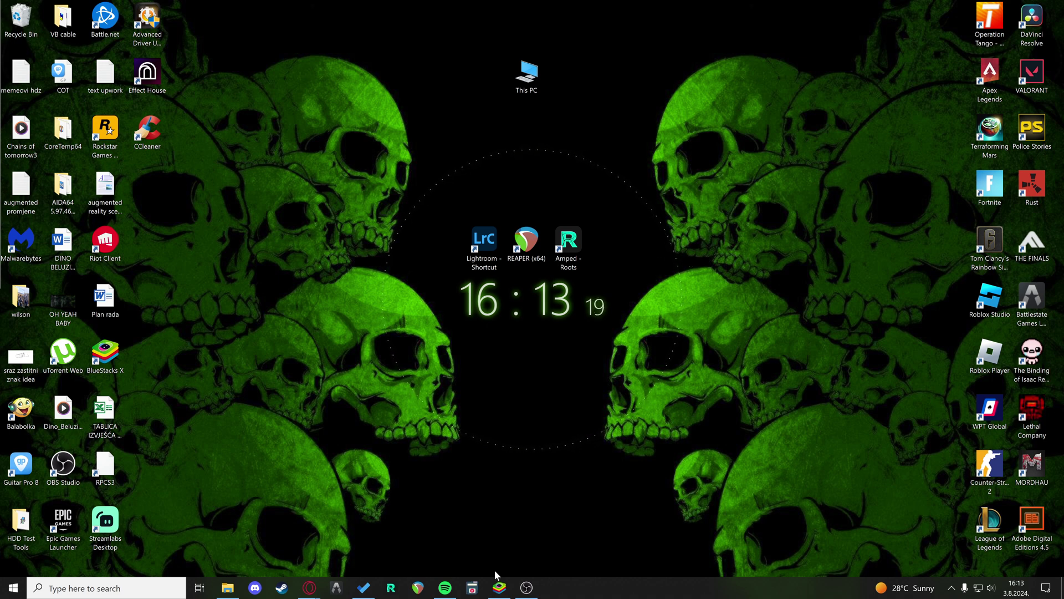
Step: Close the BlueStacks window from its taskbar icon and bring OBS Studio to the front
{"action": "right_click", "coordinate": [499, 588]}
{"action": "left_click", "coordinate": [516, 563]}
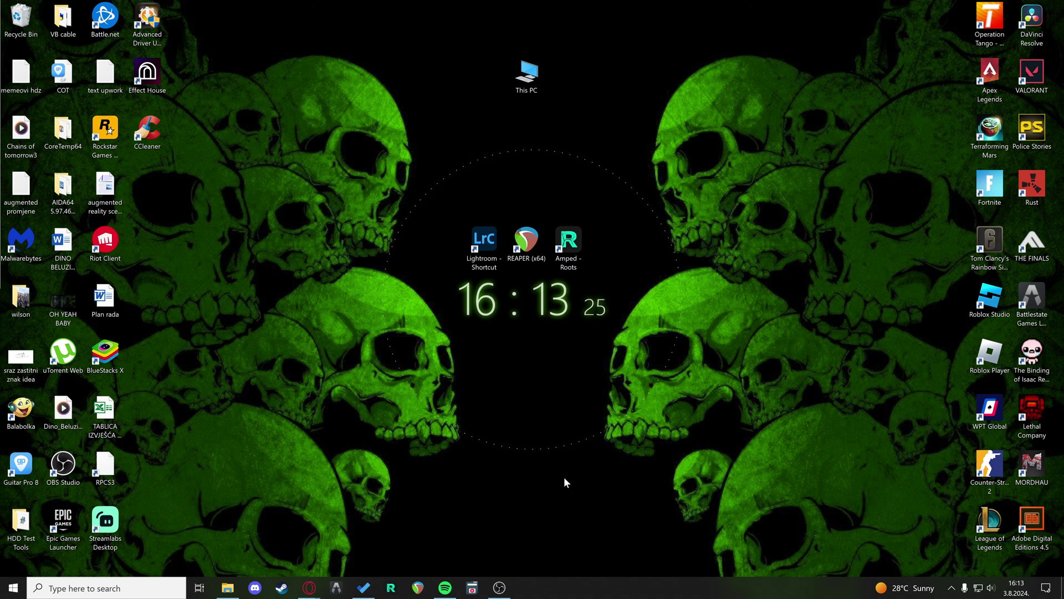
{"action": "left_click", "coordinate": [499, 589]}
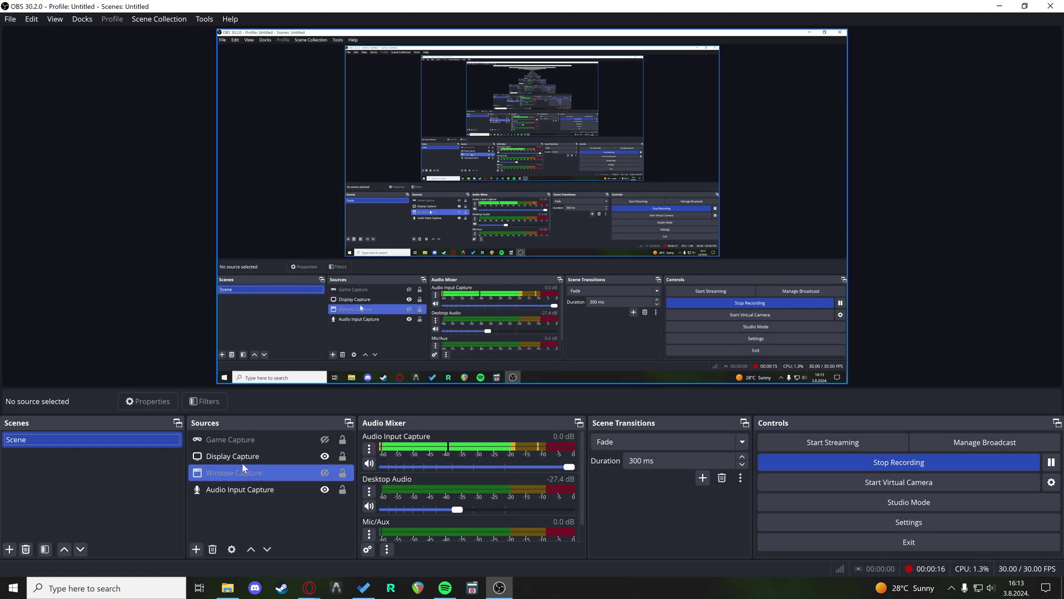
Step: Change the Display Capture method from Windows 10 (1903 and up) to Automatic and confirm
{"action": "left_click", "coordinate": [238, 457]}
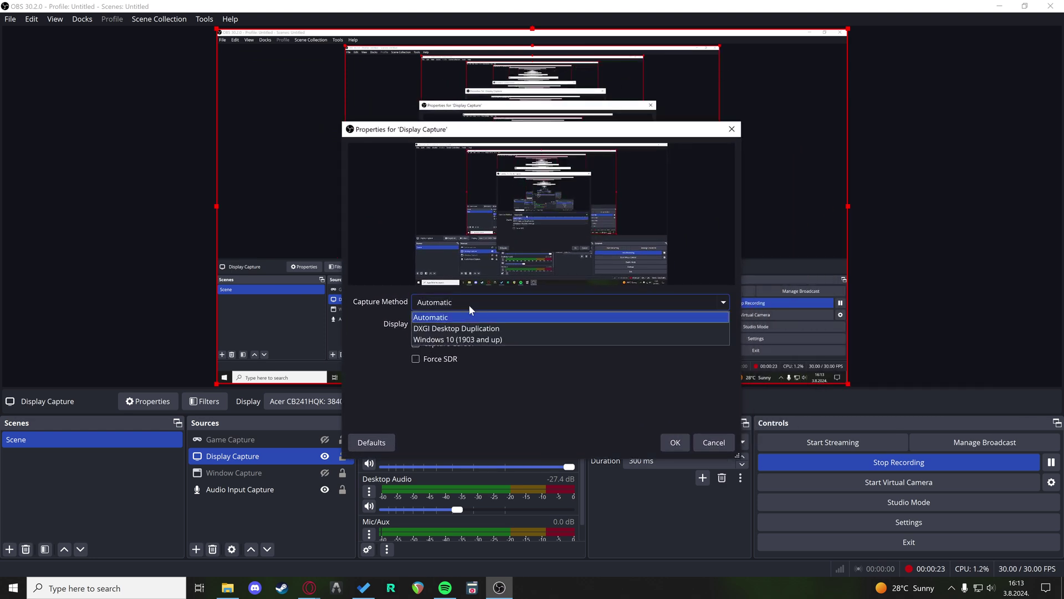
{"action": "left_click", "coordinate": [456, 340]}
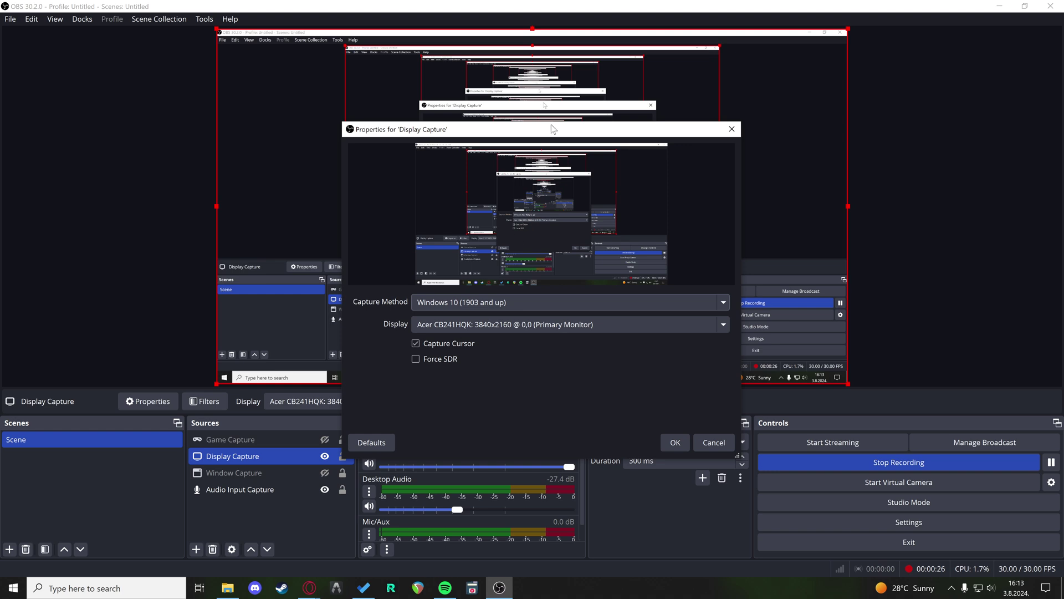
{"action": "left_click_drag", "start_coordinate": [551, 129], "coordinate": [425, 165]}
{"action": "double_click", "coordinate": [603, 10]}
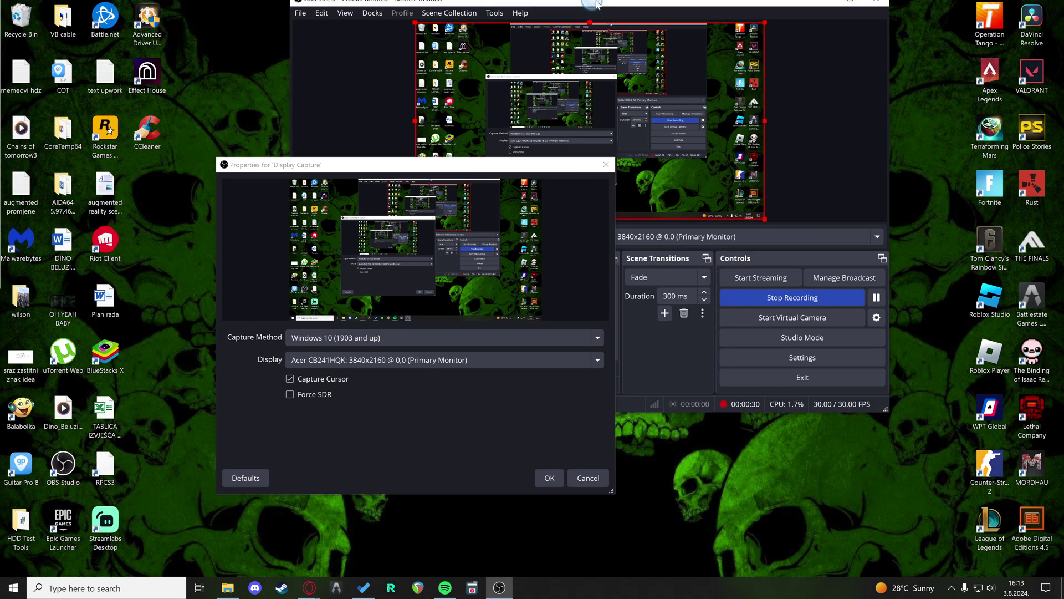
{"action": "double_click", "coordinate": [588, 100]}
{"action": "left_click_drag", "start_coordinate": [483, 167], "coordinate": [548, 115]}
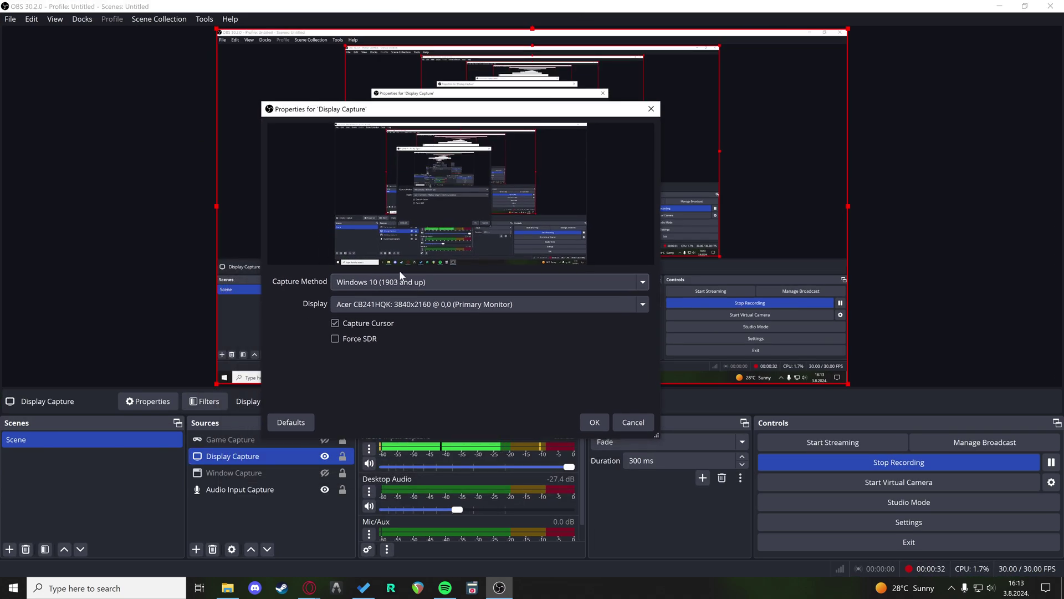
{"action": "left_click", "coordinate": [416, 283]}
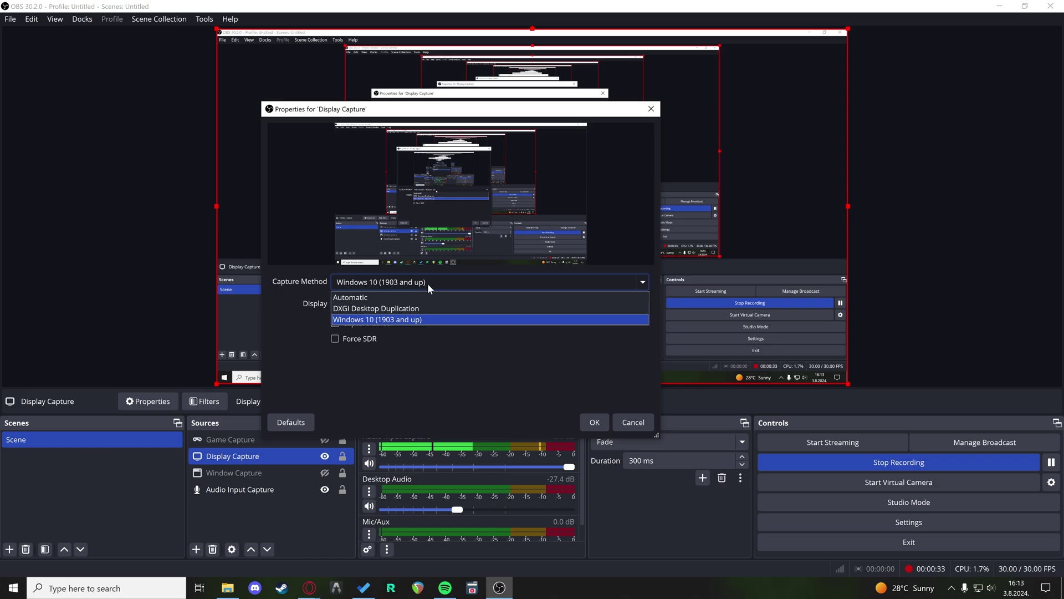
{"action": "left_click", "coordinate": [366, 297]}
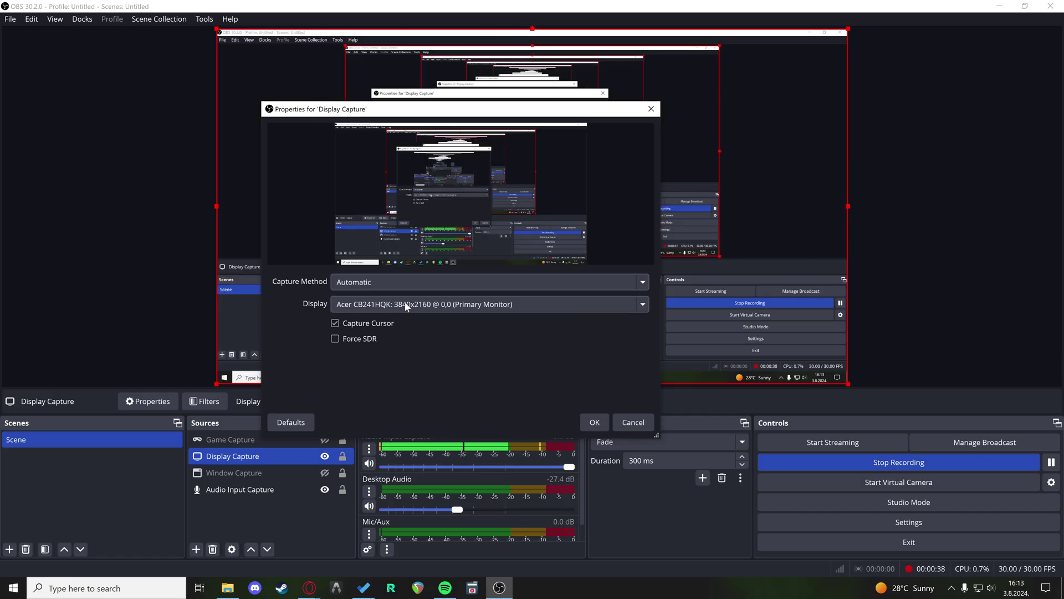
{"action": "left_click", "coordinate": [595, 424]}
Step: Minimize OBS to the bare desktop and briefly check the hidden tray icons
{"action": "double_click", "coordinate": [749, 7]}
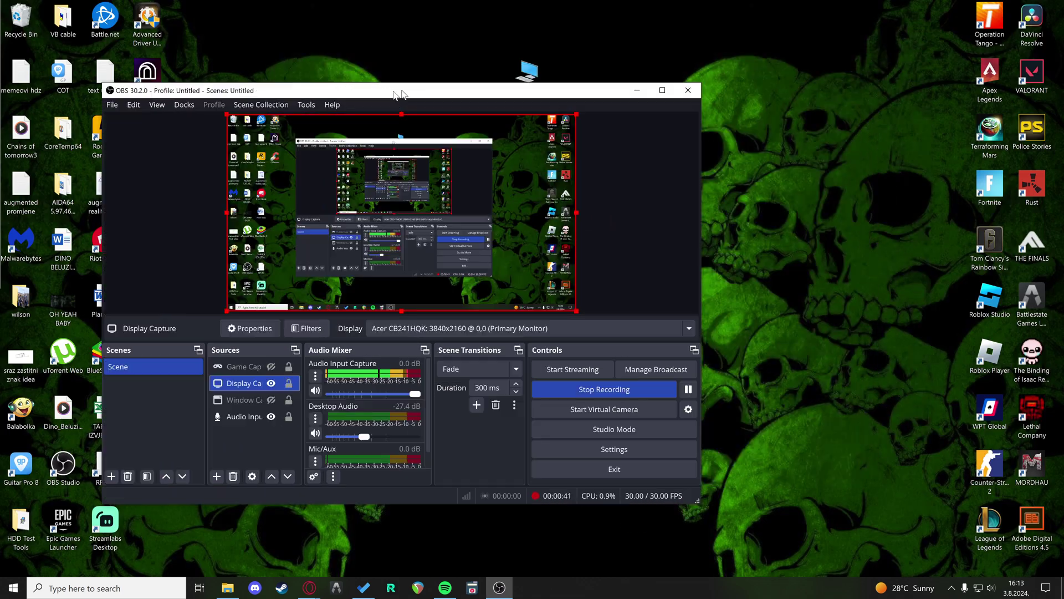
{"action": "left_click", "coordinate": [637, 90]}
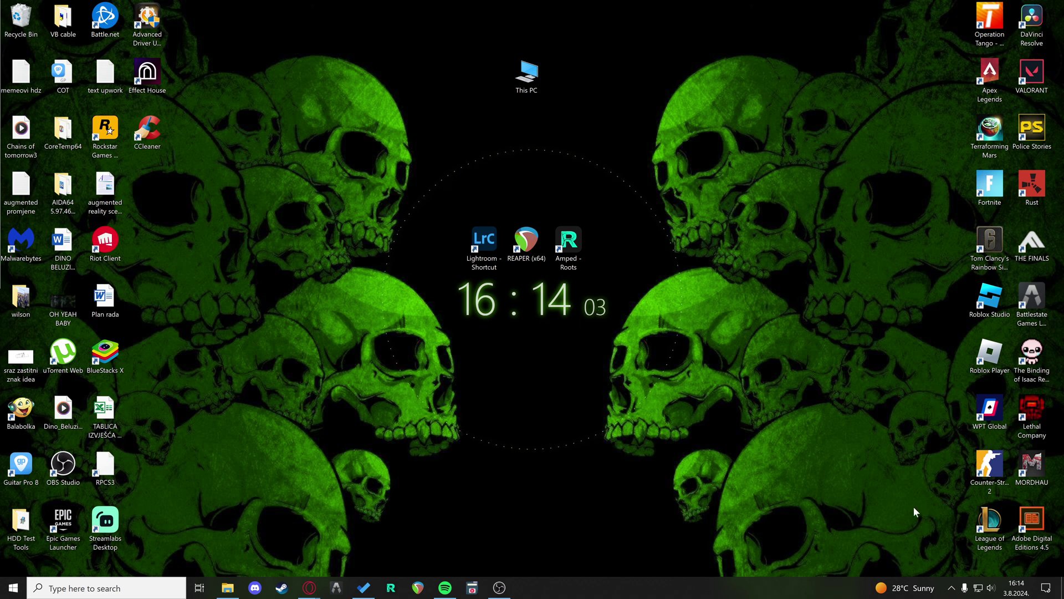
{"action": "left_click", "coordinate": [952, 589]}
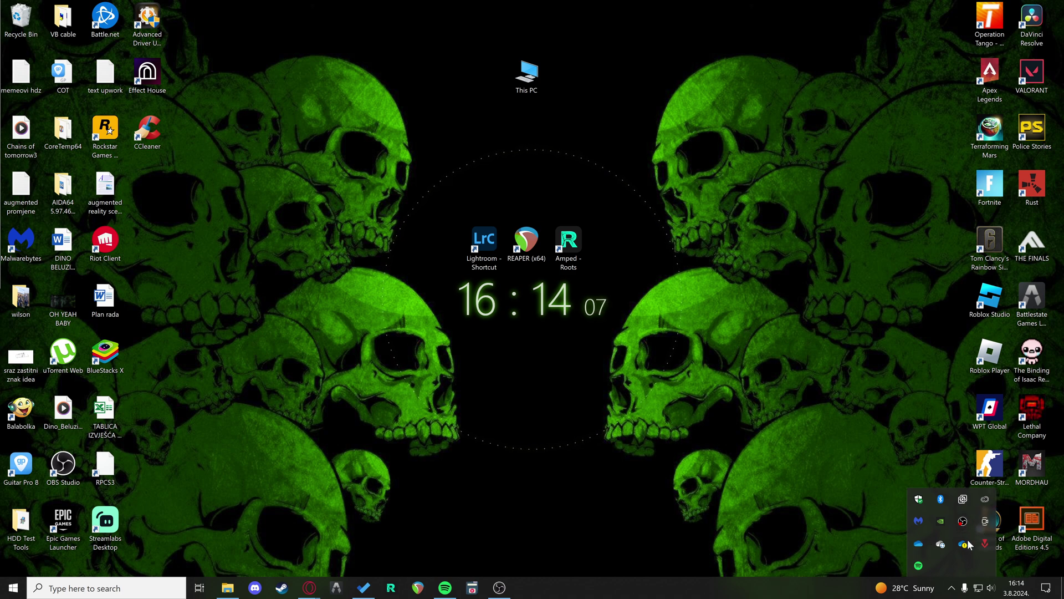
{"action": "left_click", "coordinate": [857, 511]}
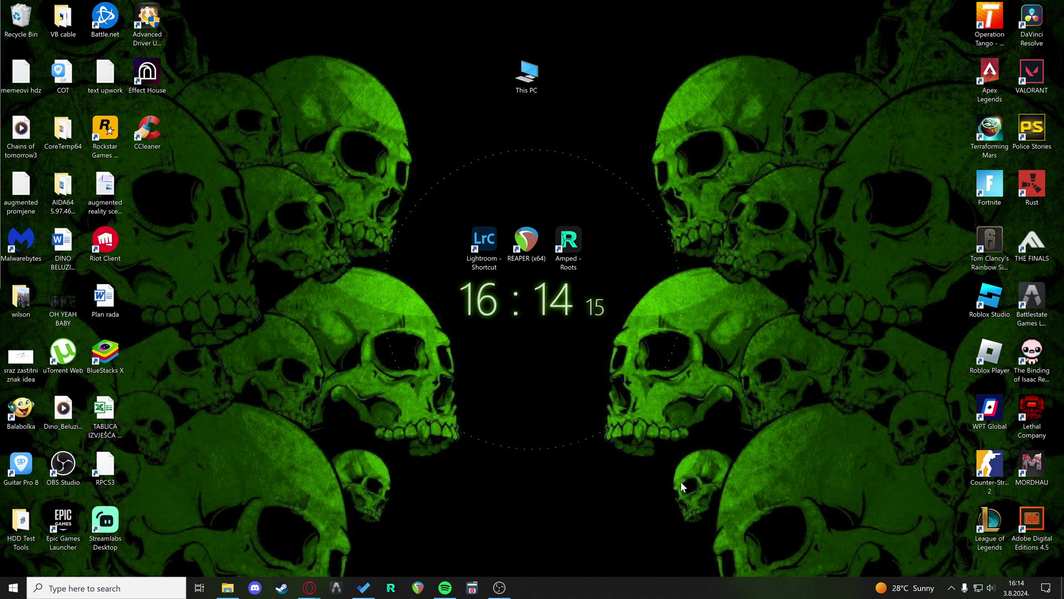
Step: Launch Task Manager from the taskbar menu and view its Performance tab
{"action": "right_click", "coordinate": [574, 593]}
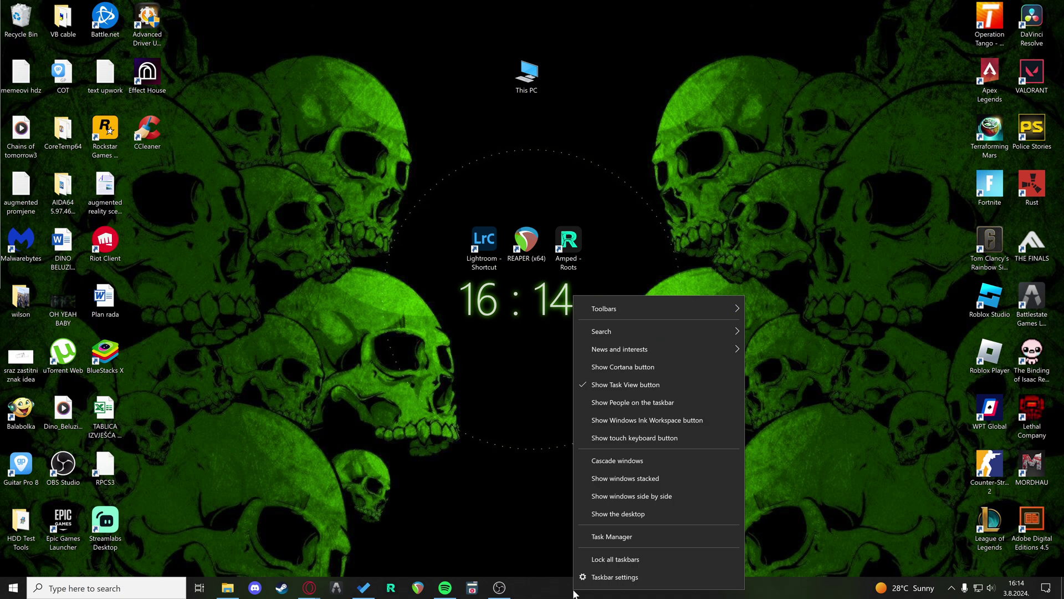
{"action": "left_click", "coordinate": [617, 539]}
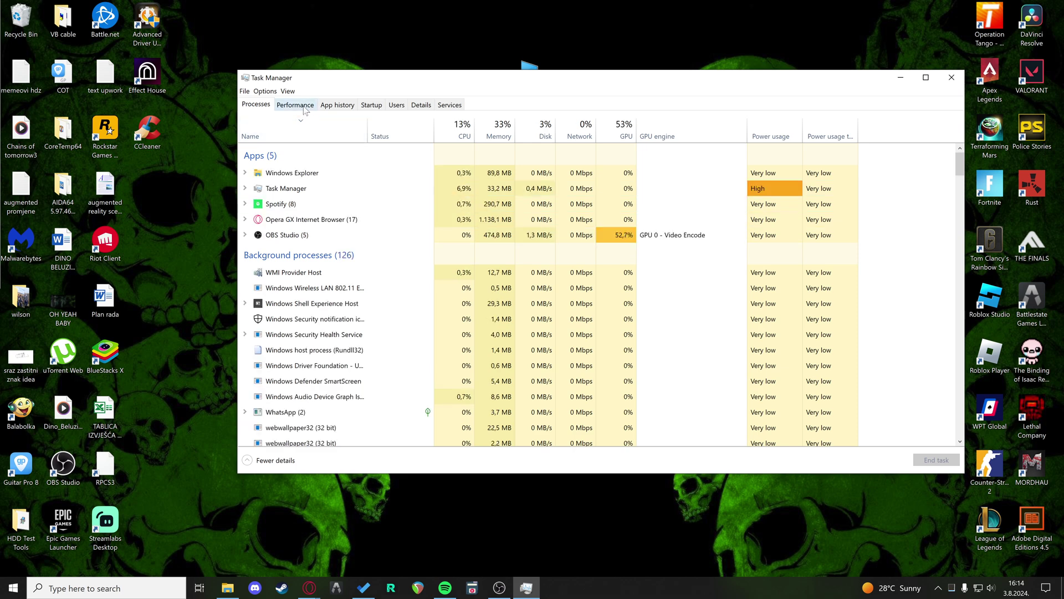
{"action": "left_click", "coordinate": [295, 106]}
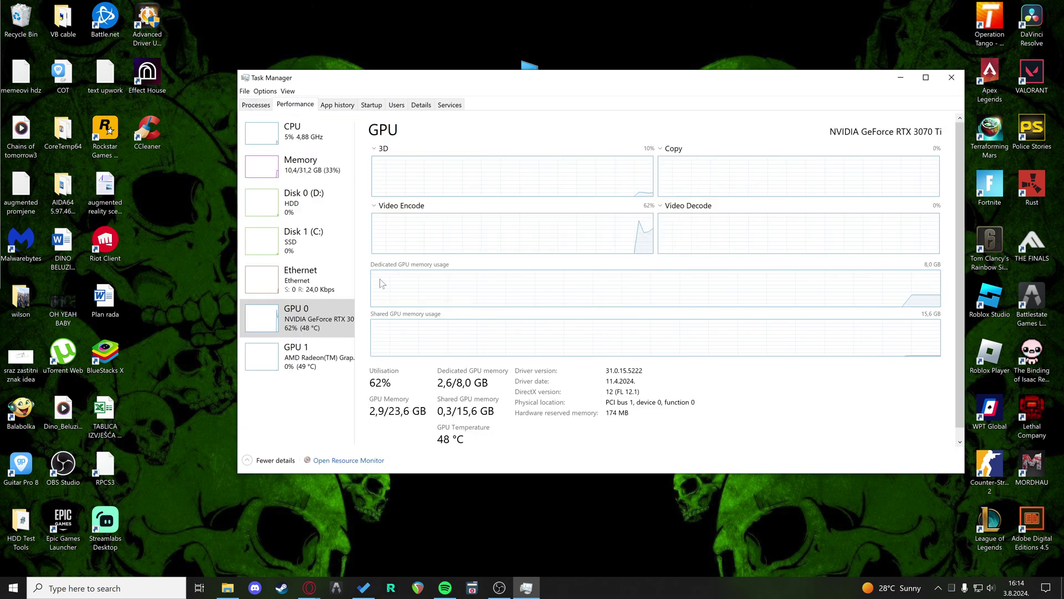
Step: Disable Microsoft To Do in Task Manager's Startup tab
{"action": "left_click", "coordinate": [371, 105]}
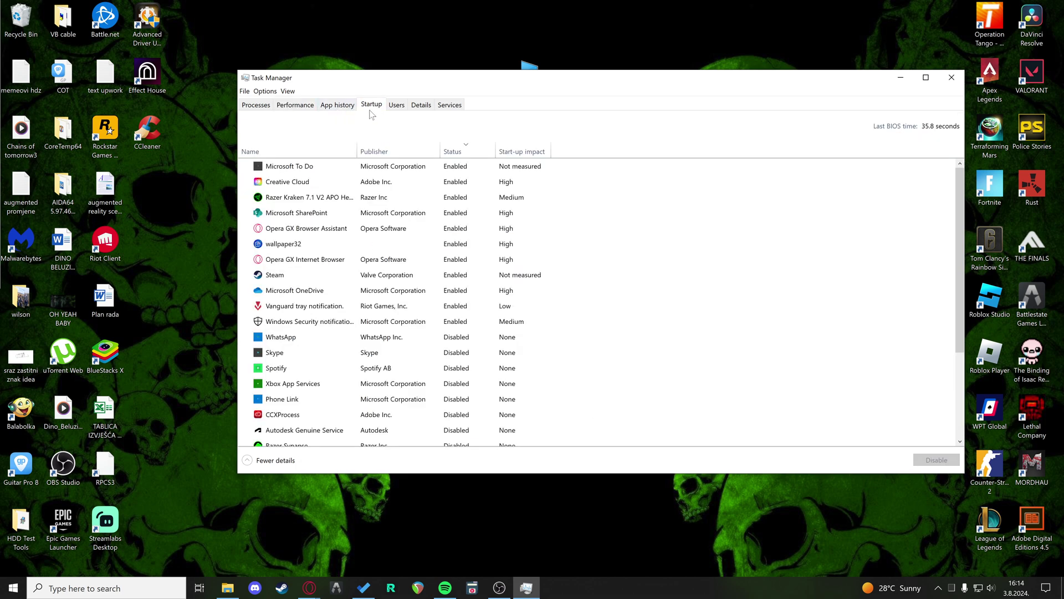
{"action": "scroll", "coordinate": [543, 226], "scroll_direction": "down", "scroll_amount": 3}
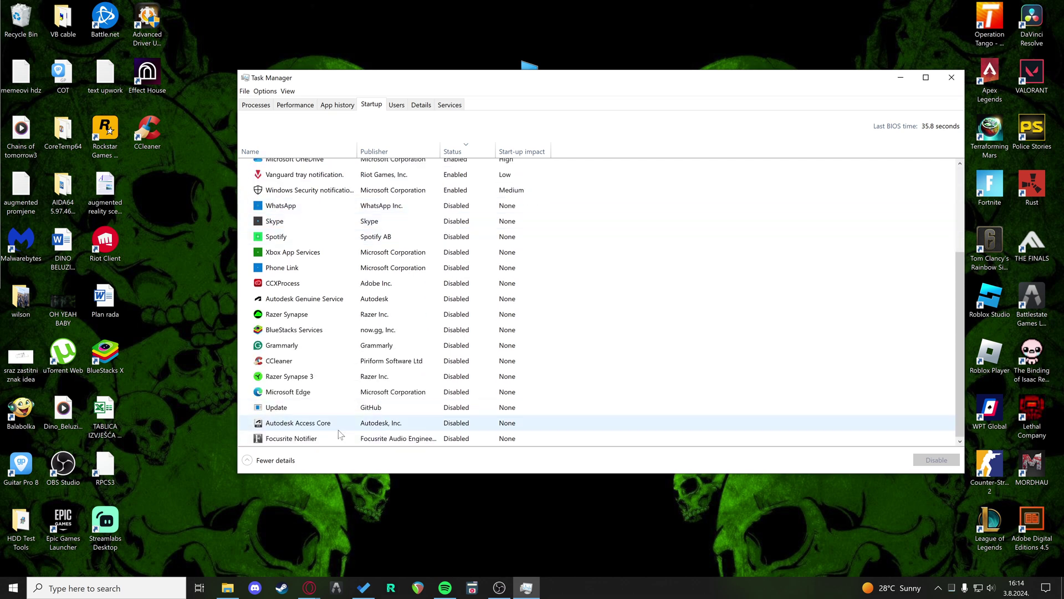
{"action": "scroll", "coordinate": [339, 434], "scroll_direction": "up", "scroll_amount": 3}
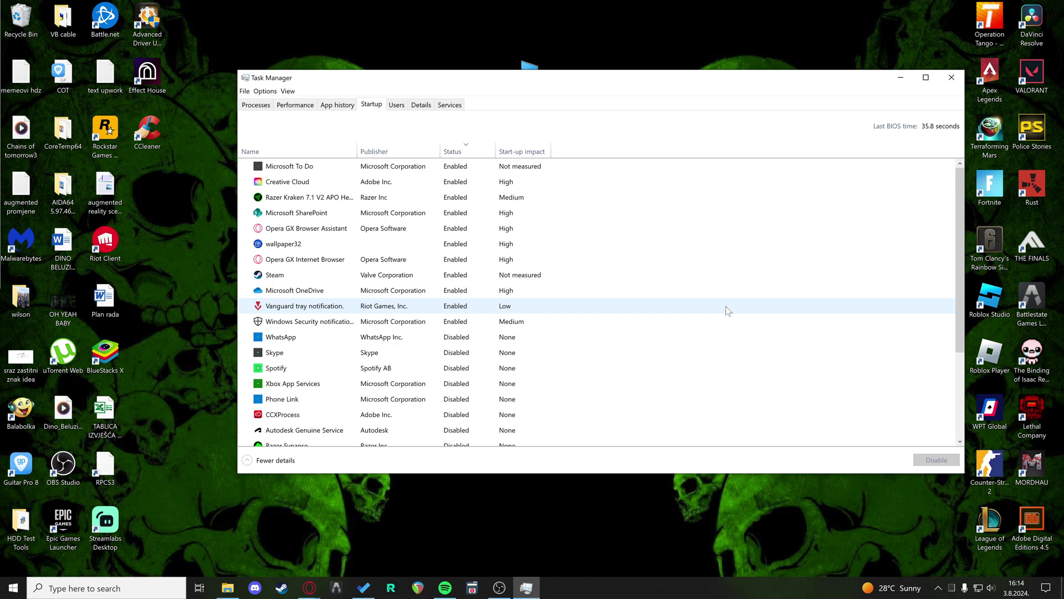
{"action": "right_click", "coordinate": [381, 166]}
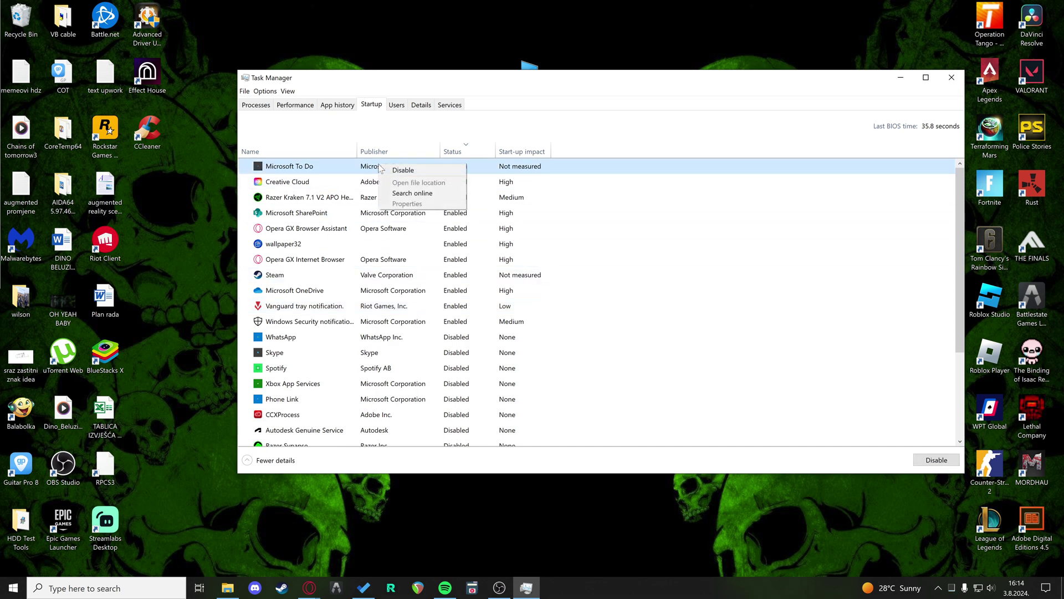
{"action": "left_click", "coordinate": [477, 201]}
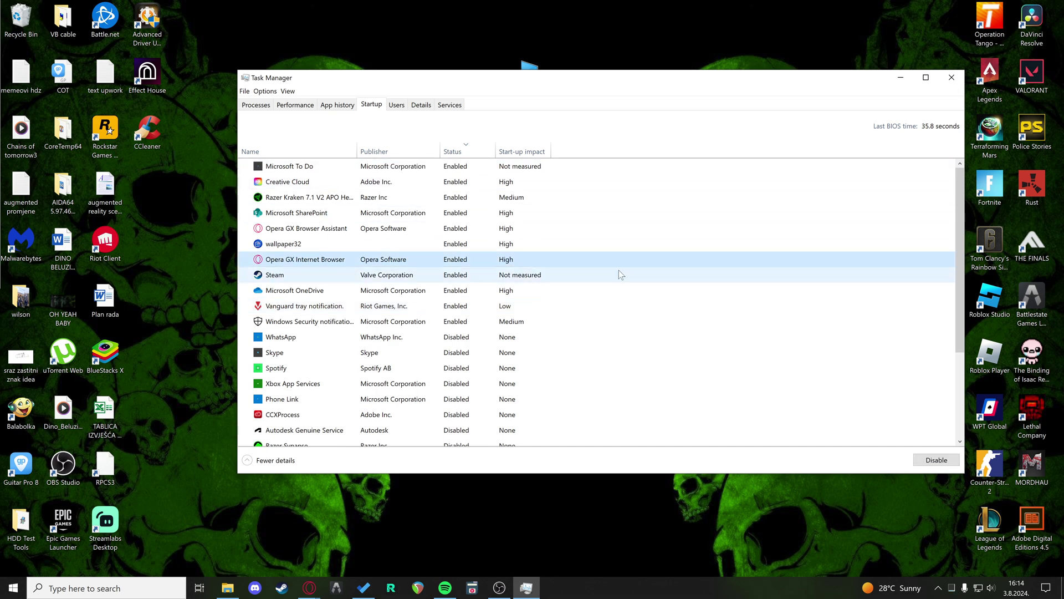
{"action": "right_click", "coordinate": [398, 173]}
{"action": "left_click", "coordinate": [409, 183]}
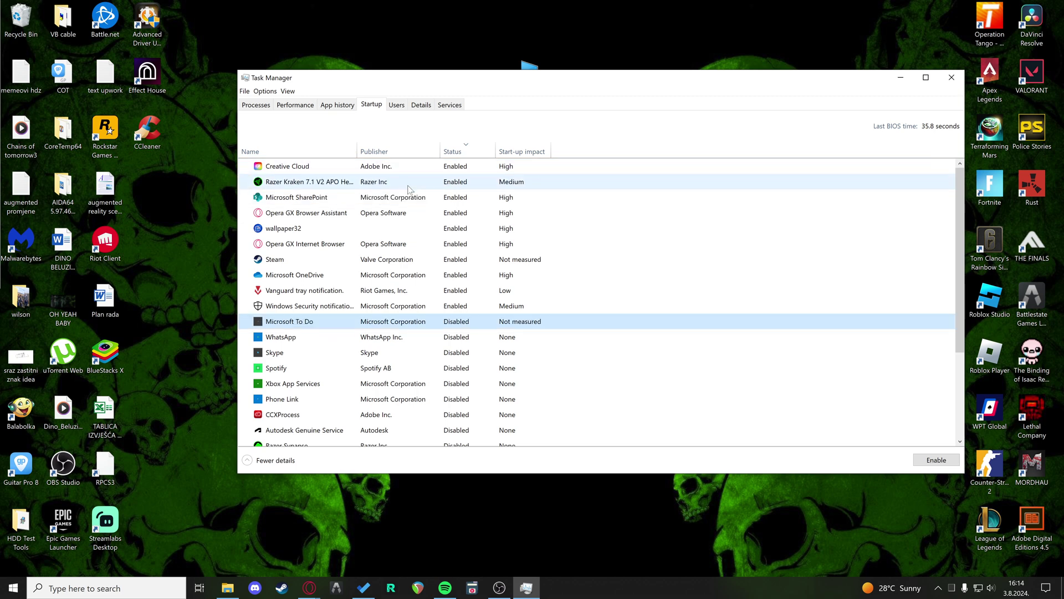